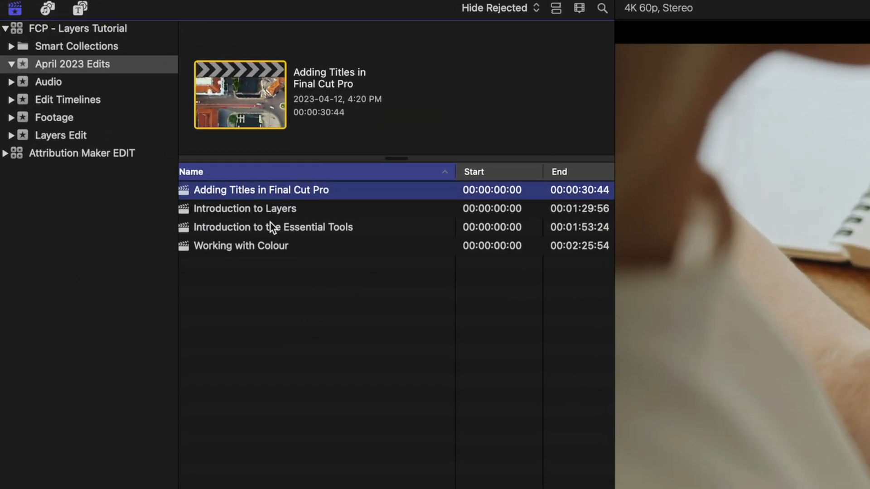
Step: Preview the Introduction to Layers, Essential Tools and Working with Colour projects
{"action": "left_click", "coordinate": [285, 212]}
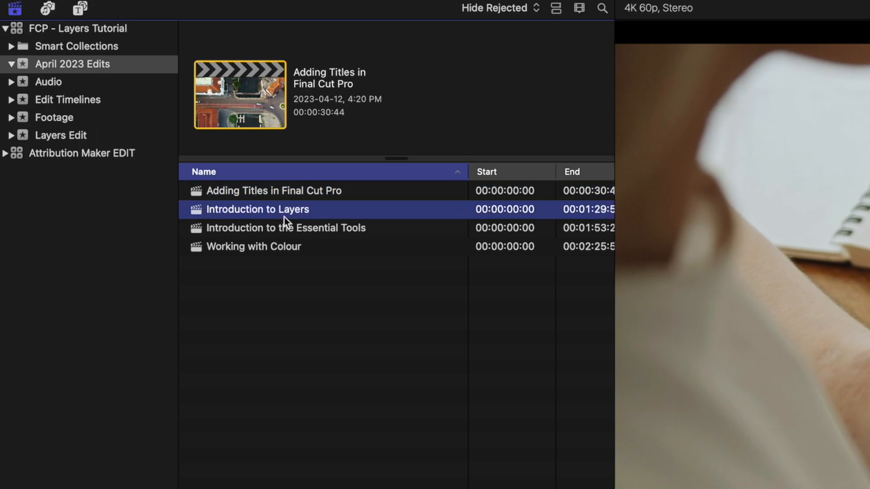
{"action": "left_click", "coordinate": [286, 228]}
{"action": "left_click", "coordinate": [284, 247]}
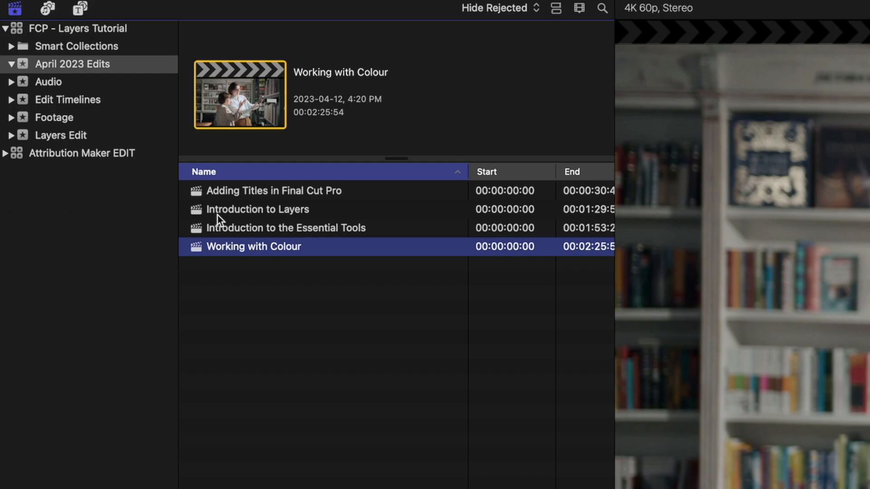
Step: Rename Adding Titles in Final Cut Pro with a green checkmark emoji prefix via the emoji picker
{"action": "left_click", "coordinate": [216, 191]}
{"action": "left_click", "coordinate": [211, 192]}
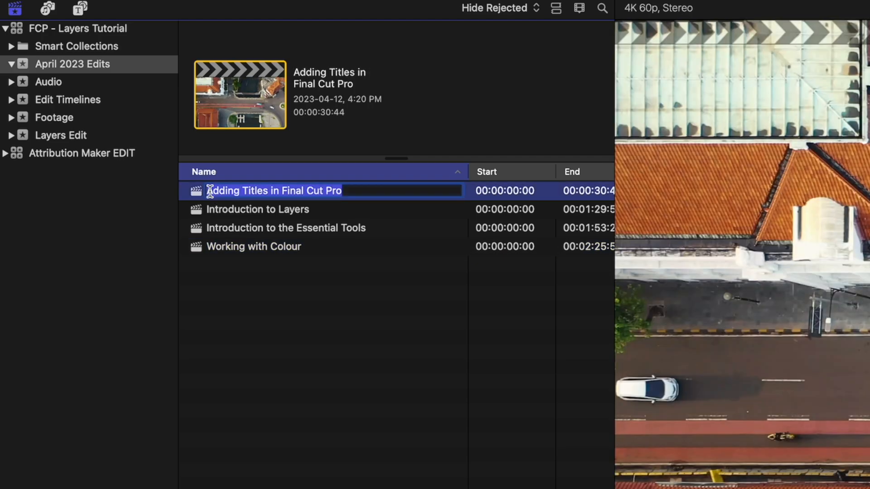
{"action": "left_click", "coordinate": [210, 191]}
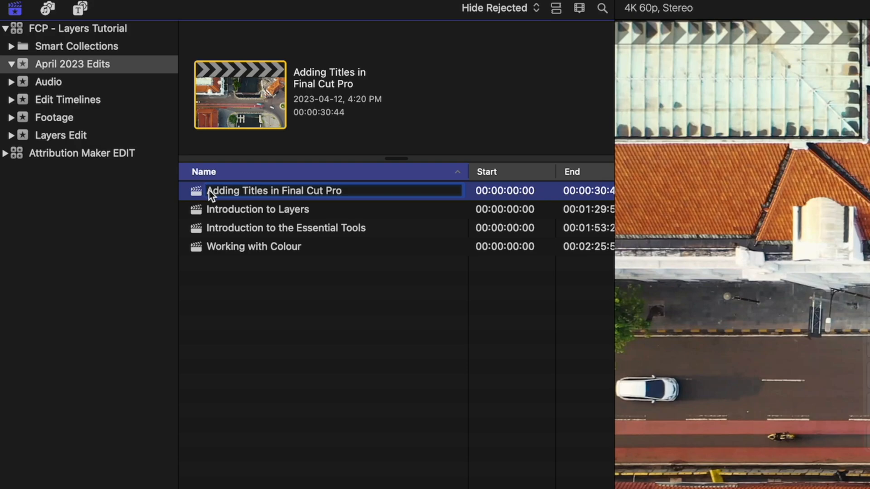
{"action": "key", "text": "ctrl+super+space"}
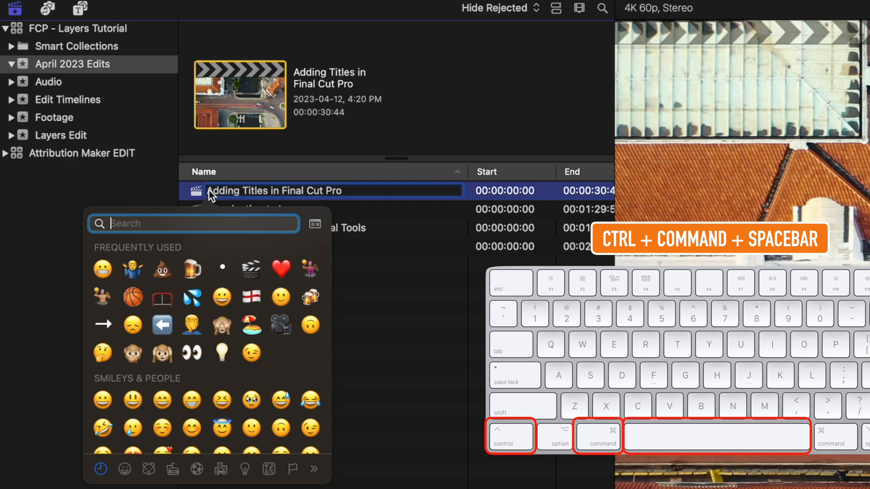
{"action": "type", "text": "check"}
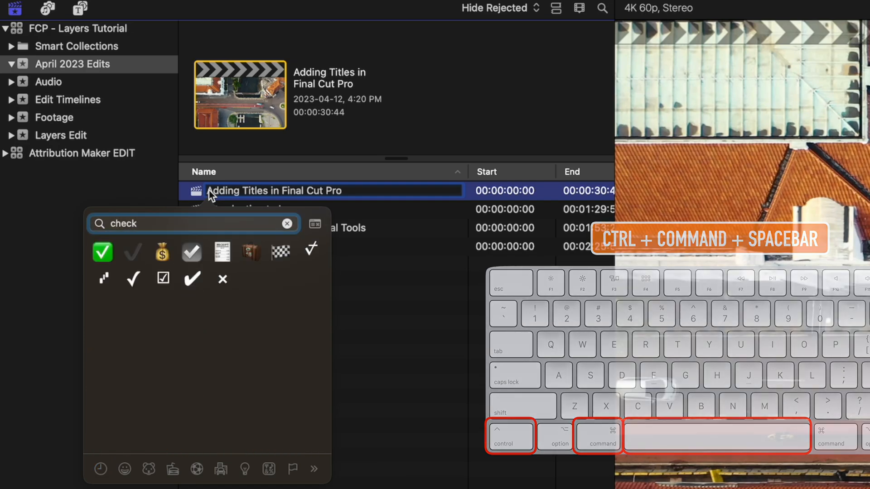
{"action": "left_click", "coordinate": [102, 252]}
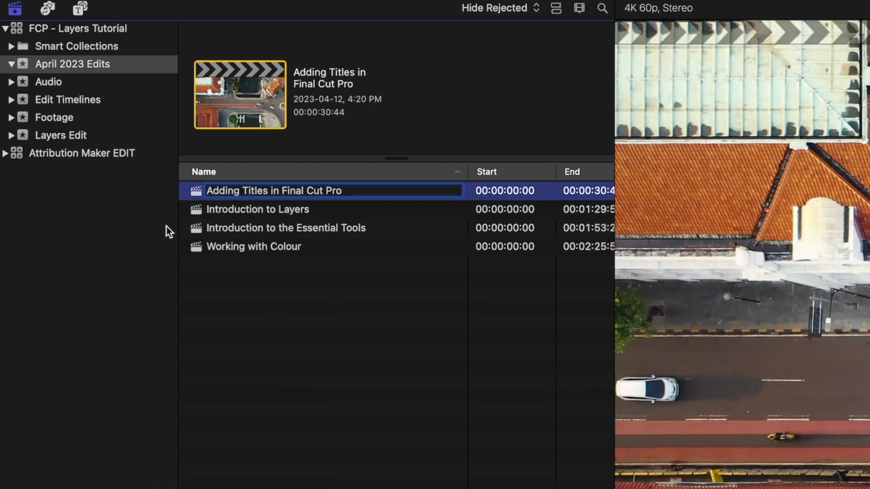
{"action": "left_click", "coordinate": [231, 208]}
Step: Prefix Introduction to the Essential Tools with ✅ and re-sort by Name so checked projects group first
{"action": "left_click", "coordinate": [222, 231]}
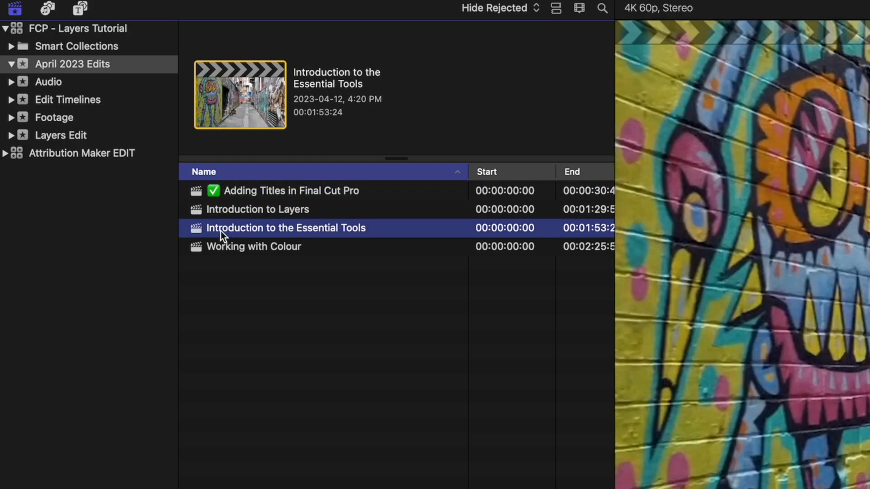
{"action": "left_click", "coordinate": [208, 230]}
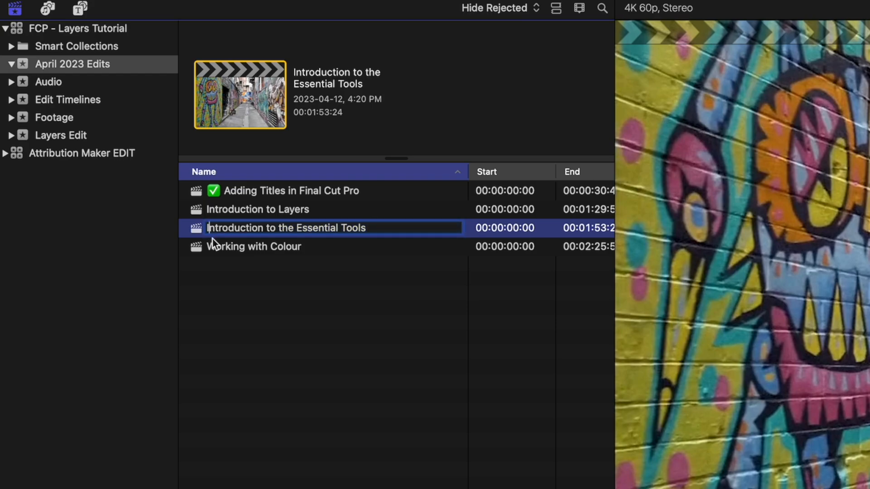
{"action": "type", "text": "✅"}
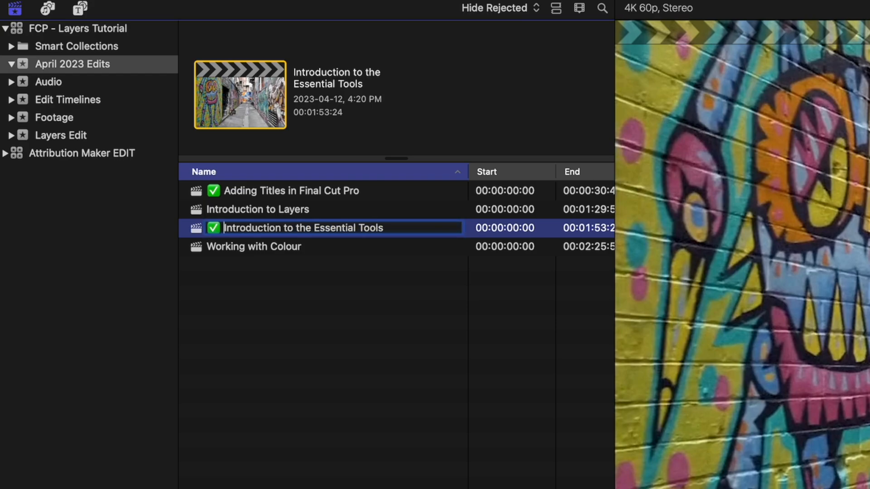
{"action": "key", "text": "Return"}
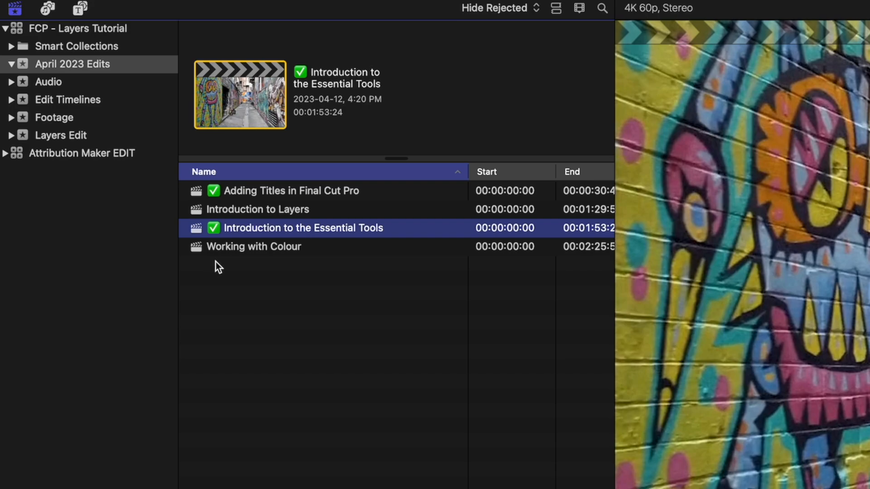
{"action": "left_click", "coordinate": [267, 172]}
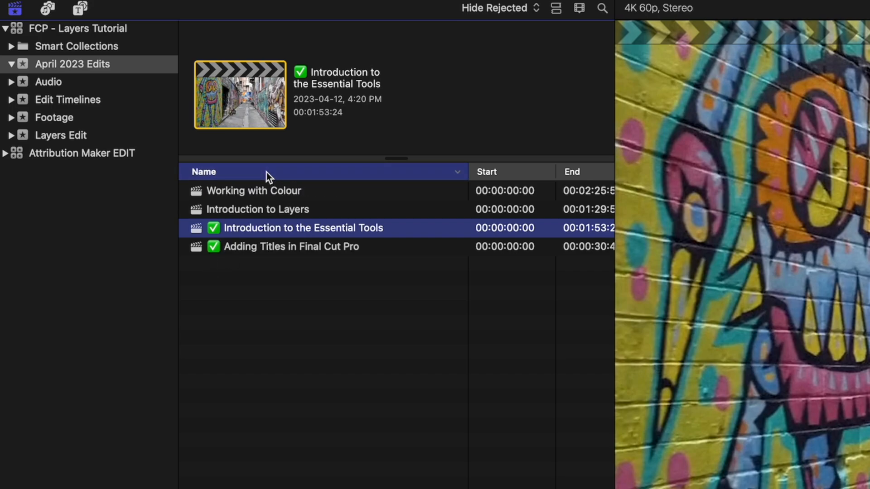
{"action": "left_click", "coordinate": [266, 172]}
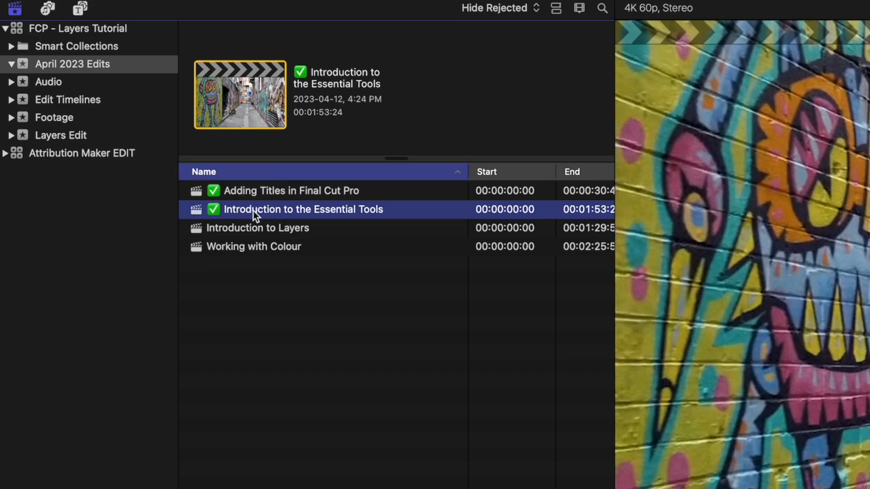
Step: Rename Introduction to Layers with a neutral-face emoji at the start of its name
{"action": "left_click", "coordinate": [237, 227]}
{"action": "left_click", "coordinate": [224, 229]}
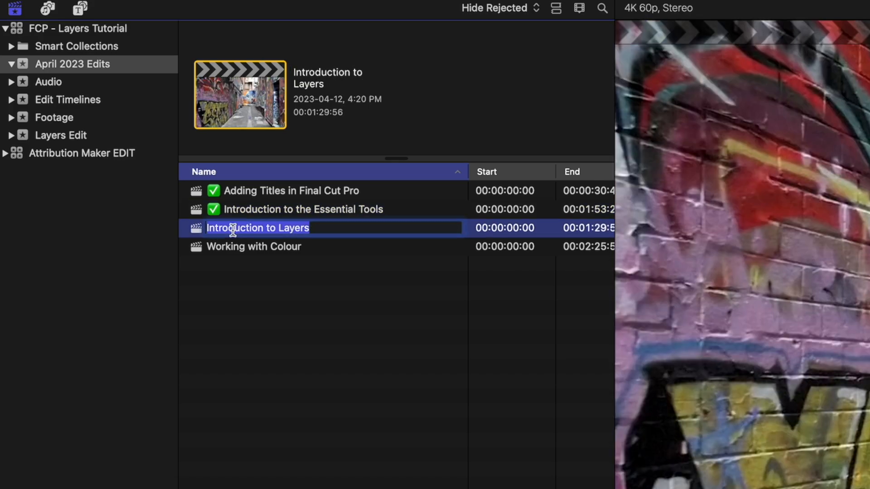
{"action": "key", "text": "Left"}
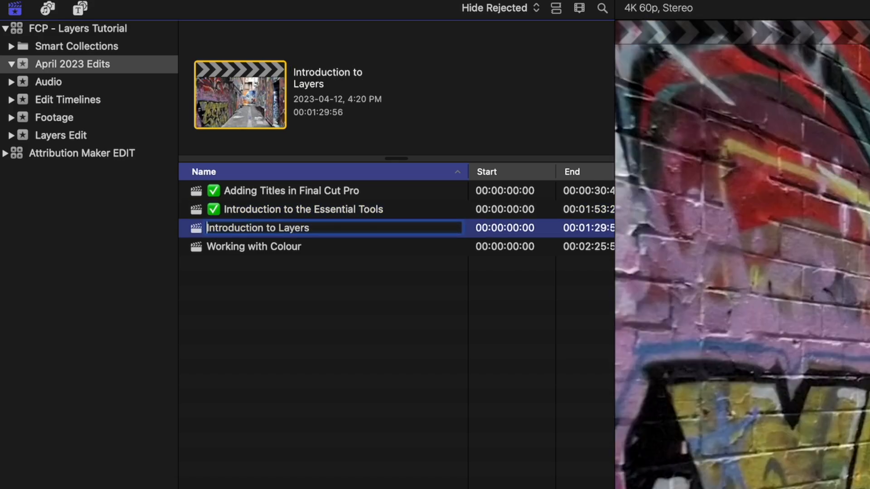
{"action": "key", "text": "ctrl+super+space"}
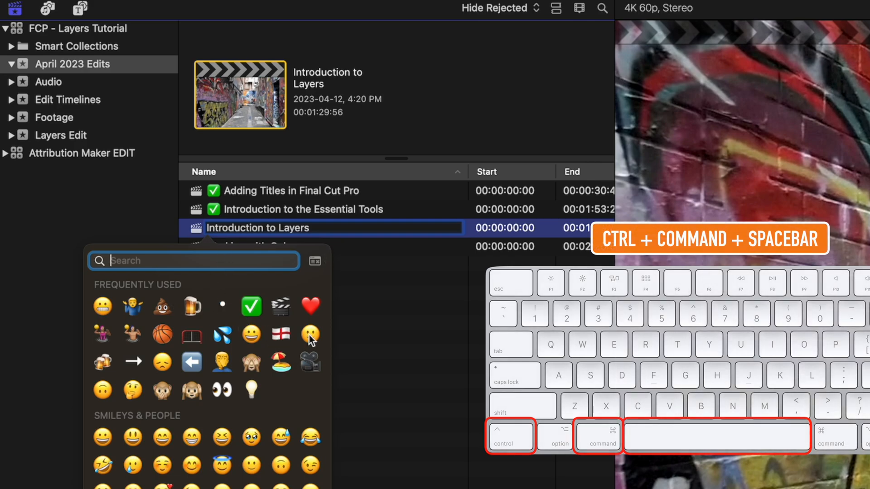
{"action": "left_click", "coordinate": [309, 336]}
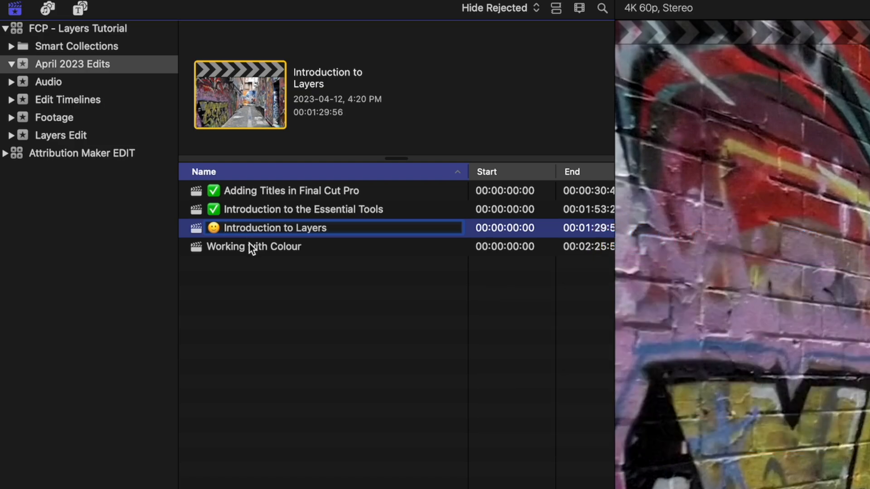
{"action": "key", "text": "Return"}
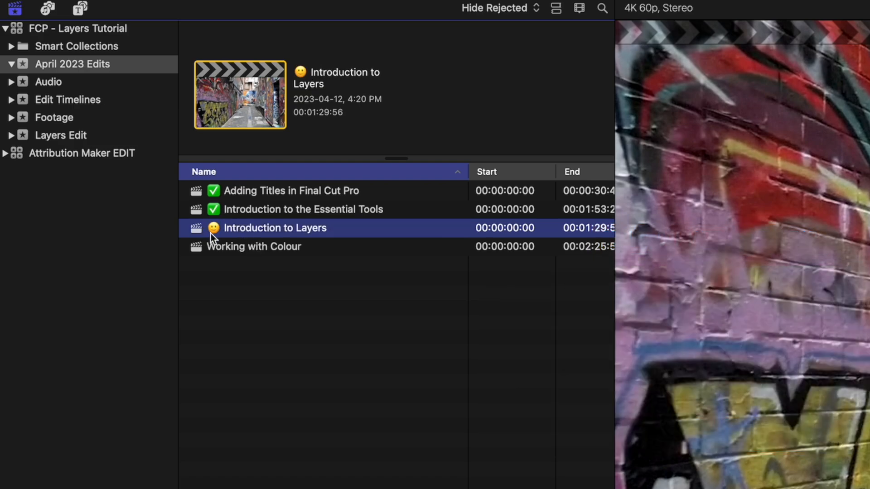
Step: Copy the face emoji from Introduction to Layers and select Working with Colour
{"action": "left_click", "coordinate": [222, 231]}
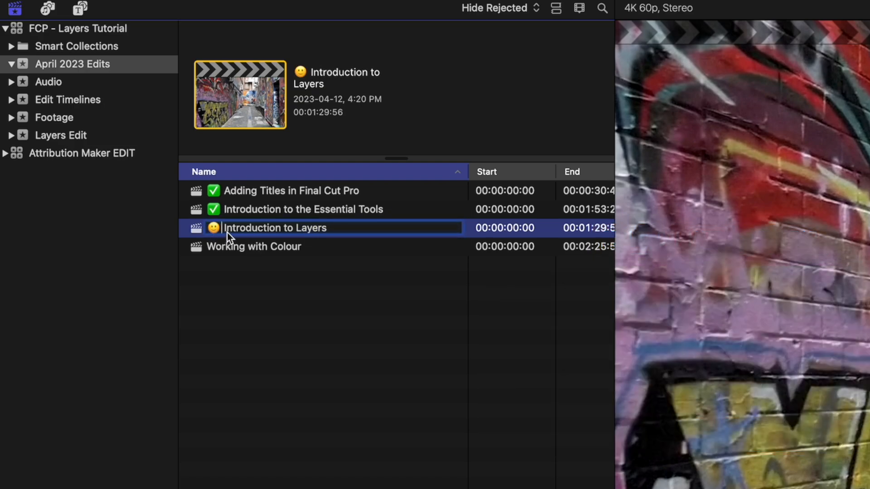
{"action": "key", "text": "shift+Left"}
{"action": "key", "text": "super+c"}
{"action": "left_click", "coordinate": [230, 249]}
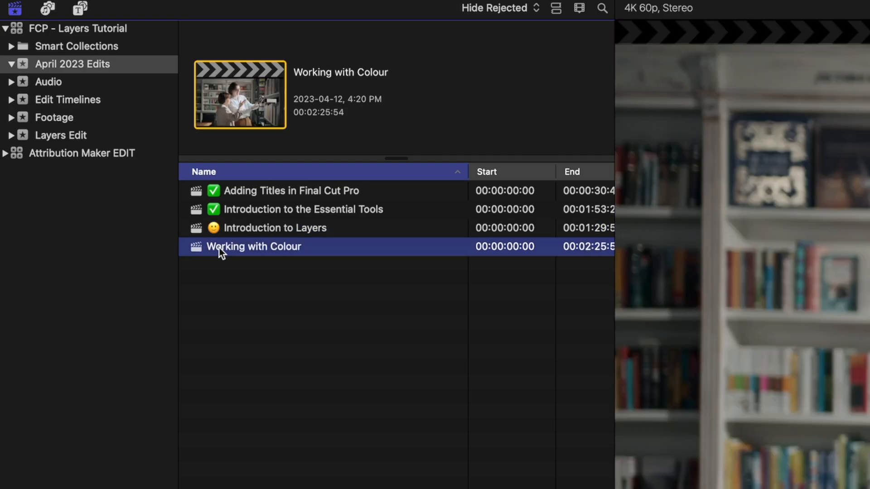
Step: Paste the copied face emoji before Working with Colour's name and confirm the rename
{"action": "left_click", "coordinate": [211, 246]}
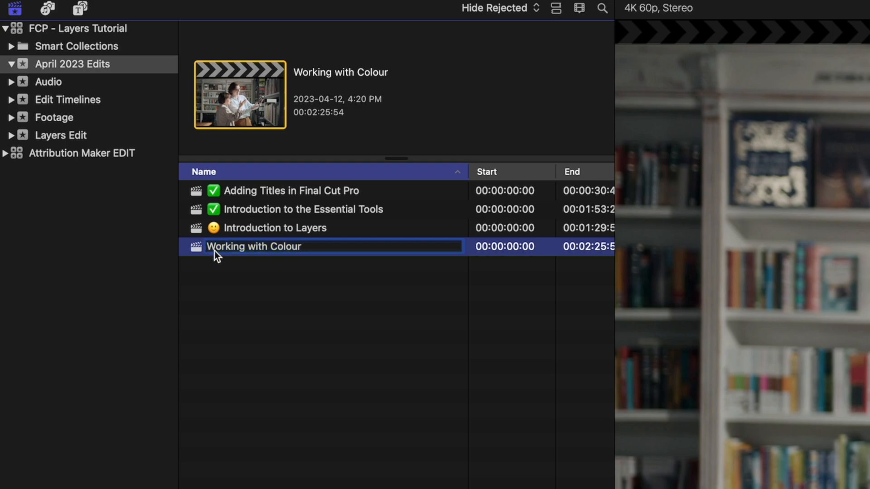
{"action": "key", "text": "super+v"}
{"action": "key", "text": "Return"}
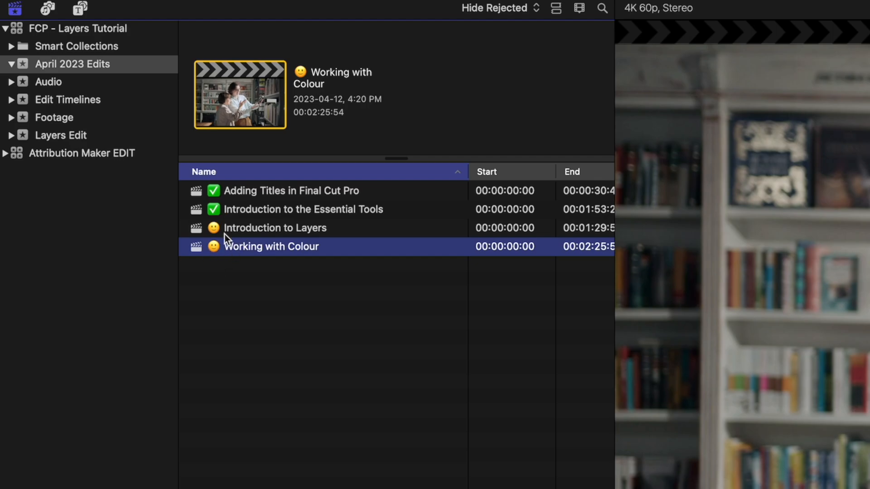
{"action": "left_click", "coordinate": [232, 210]}
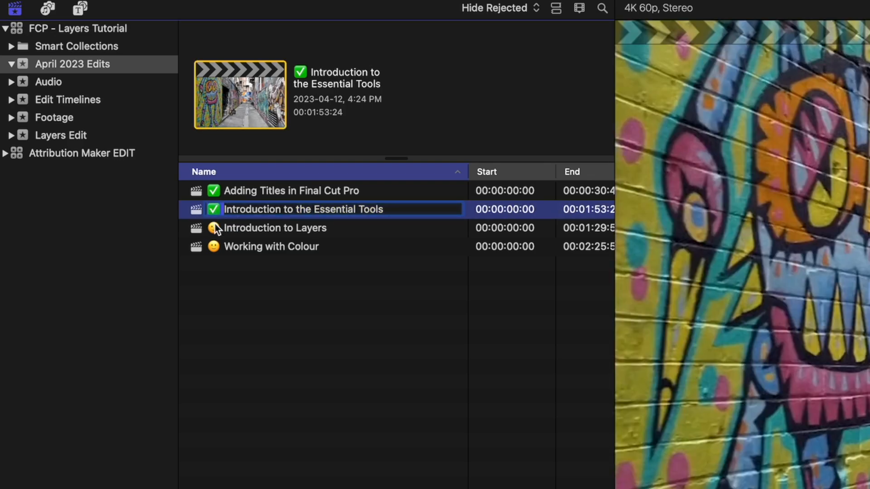
{"action": "left_click", "coordinate": [234, 246]}
Step: Replace Working with Colour's face emoji with ✅ and re-sort by Name to regroup checked projects
{"action": "left_click", "coordinate": [237, 253]}
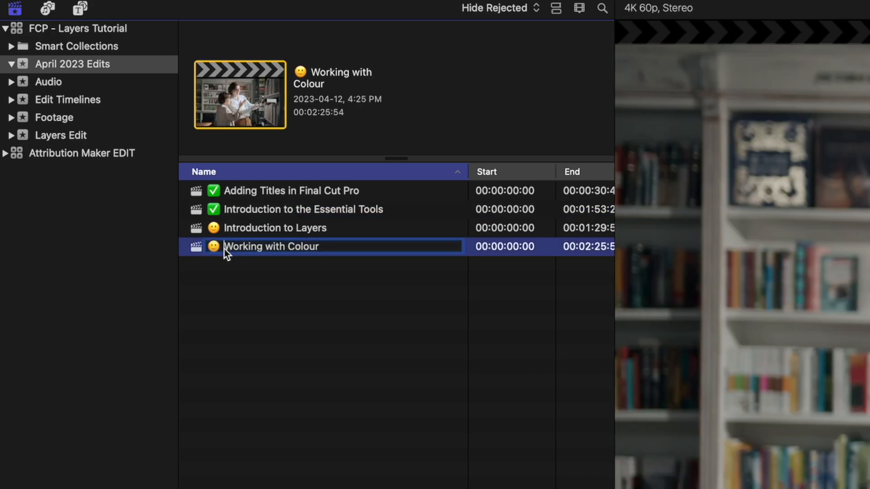
{"action": "type", "text": "✅"}
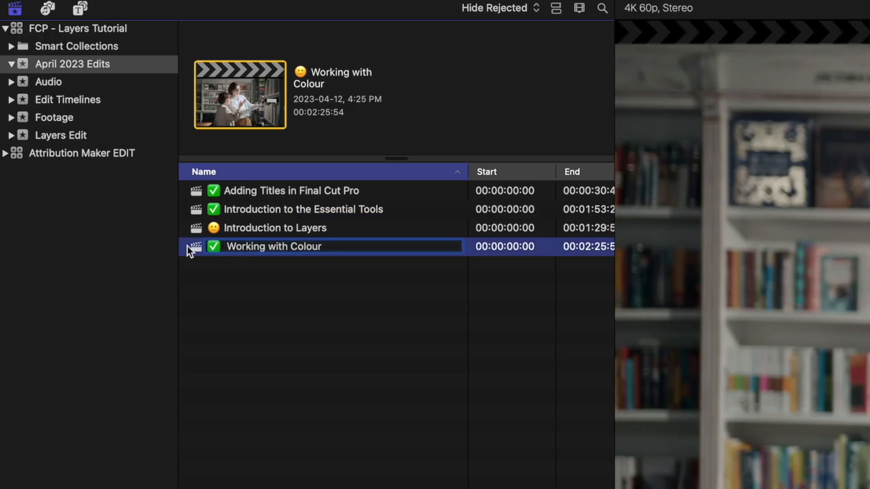
{"action": "key", "text": "Return"}
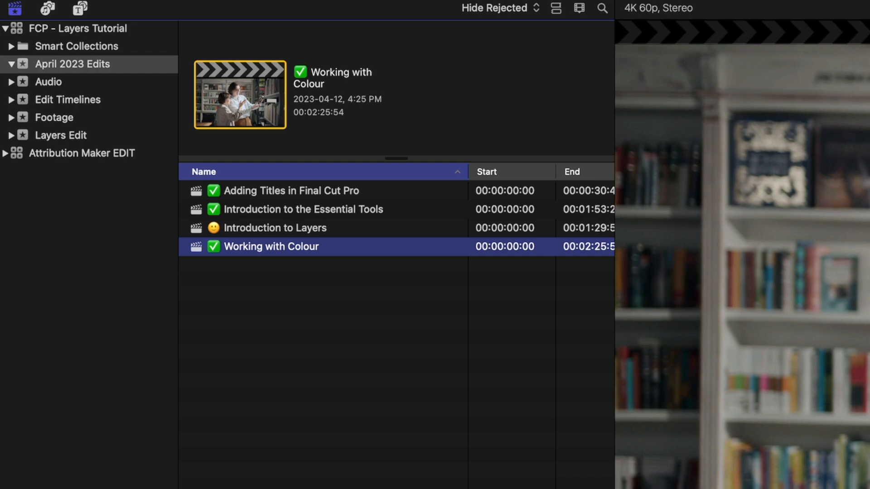
{"action": "left_click", "coordinate": [282, 175]}
{"action": "left_click", "coordinate": [282, 174]}
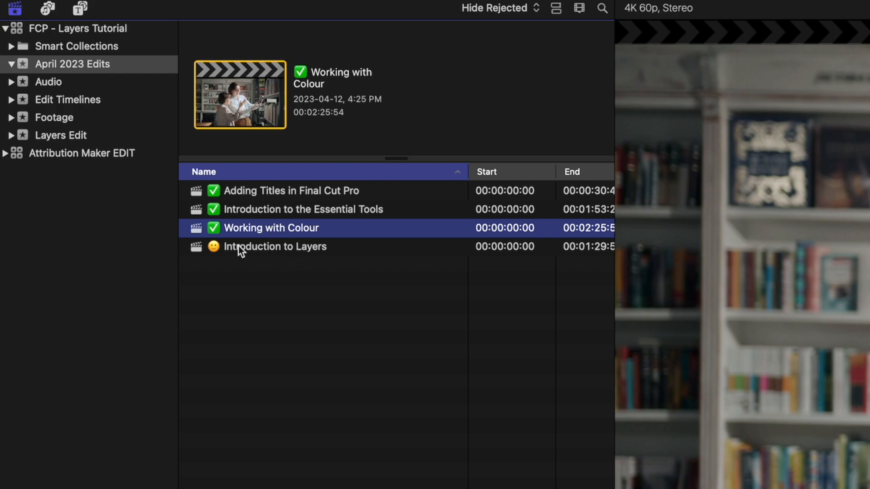
{"action": "scroll", "coordinate": [265, 239], "scroll_direction": "right", "scroll_amount": 1}
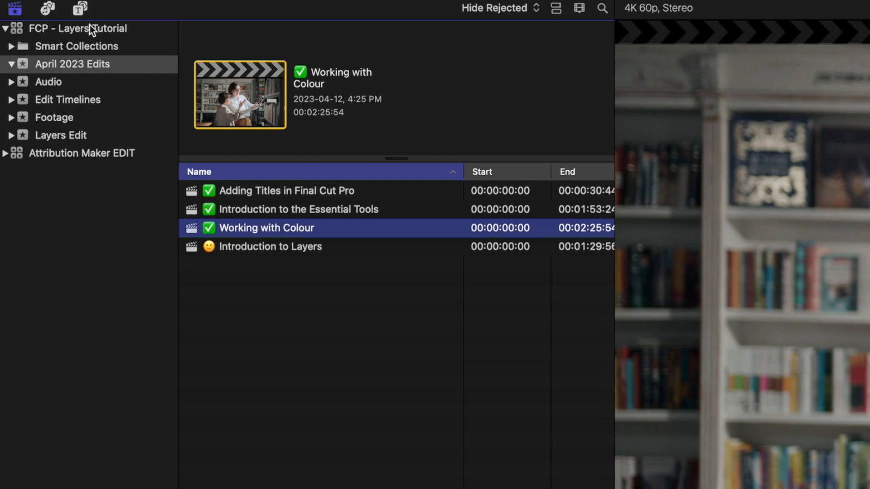
{"action": "scroll", "coordinate": [61, 55], "scroll_direction": "down", "scroll_amount": 1}
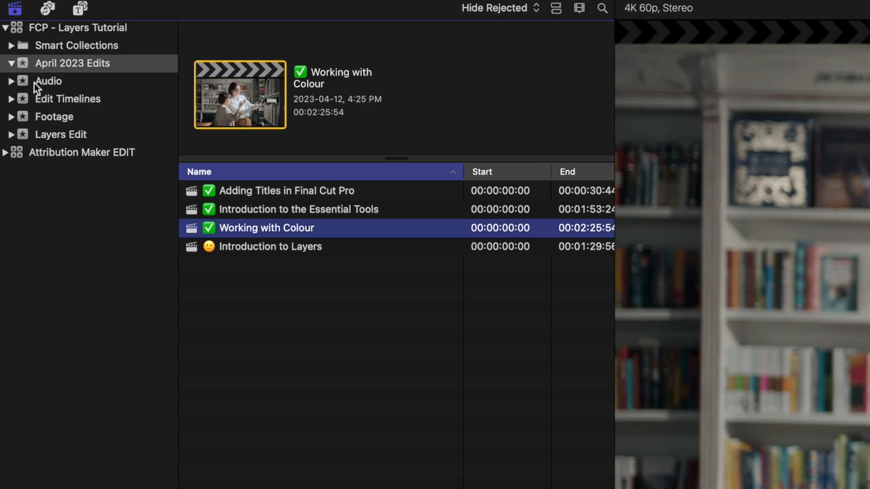
{"action": "scroll", "coordinate": [59, 143], "scroll_direction": "up", "scroll_amount": 1}
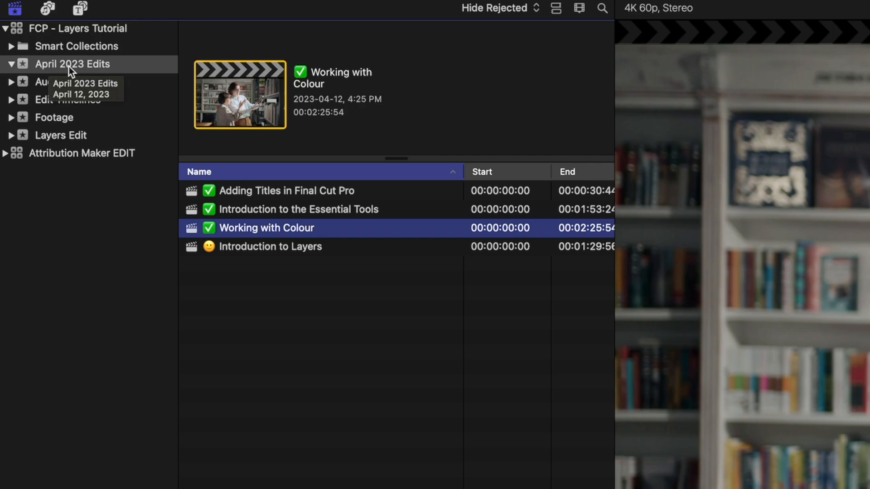
Step: Rename the April 2023 Edits event with a 🎬 clapperboard emoji at the front
{"action": "left_click", "coordinate": [56, 136]}
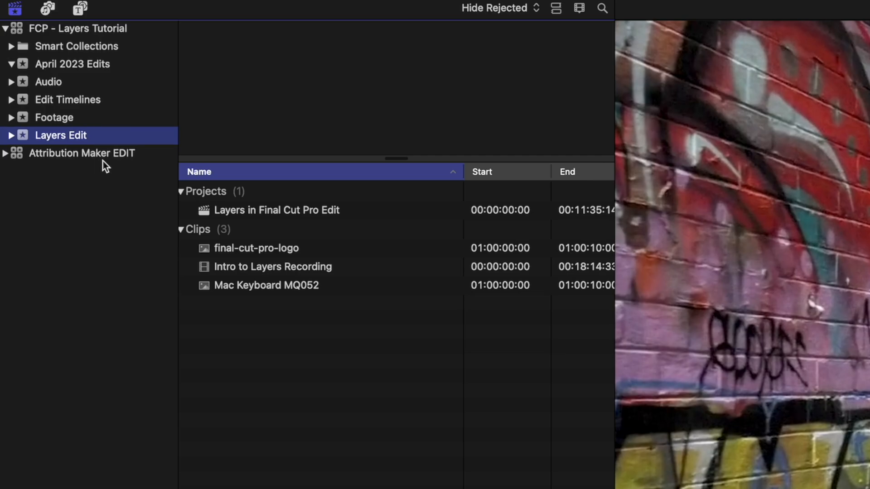
{"action": "left_click", "coordinate": [50, 62]}
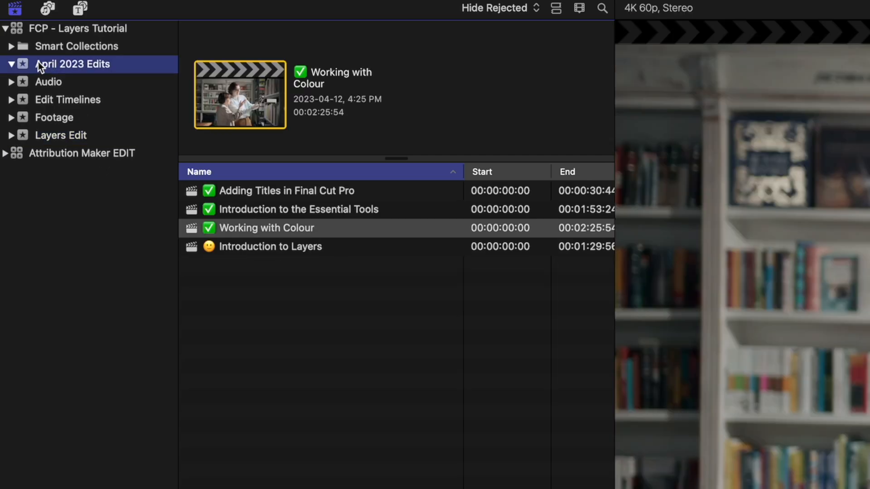
{"action": "left_click", "coordinate": [38, 62]}
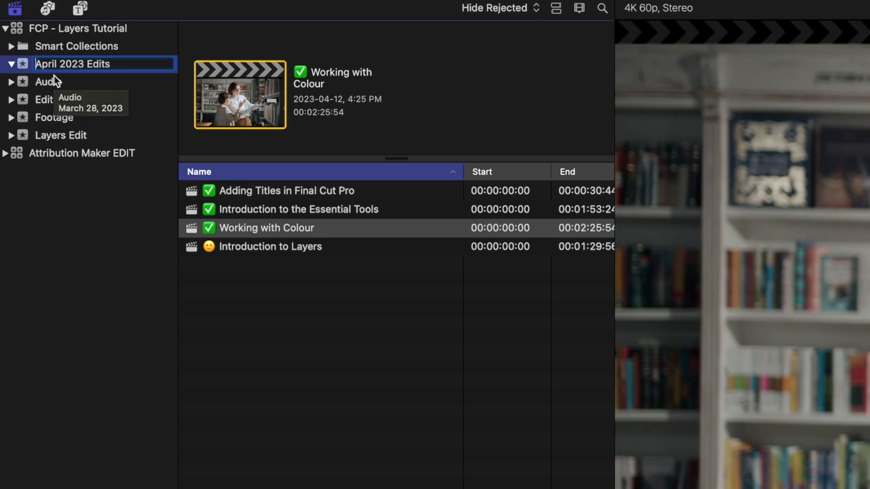
{"action": "key", "text": "ctrl+super+space"}
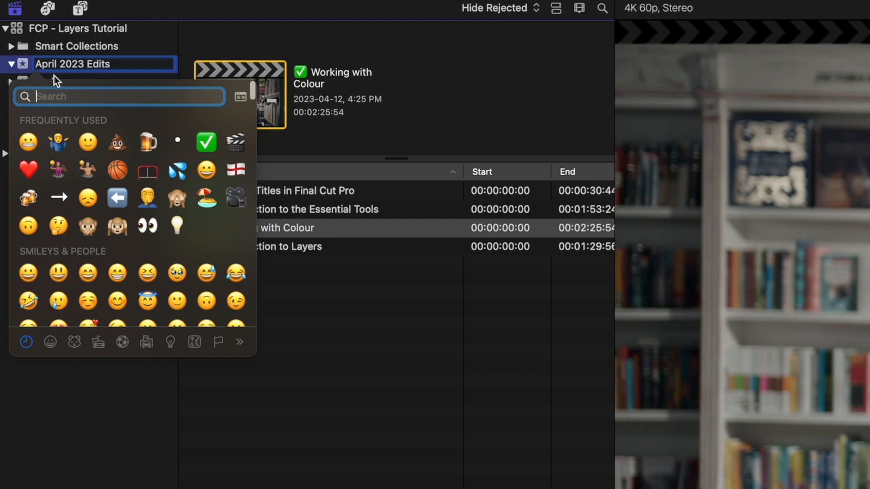
{"action": "type", "text": "clap"}
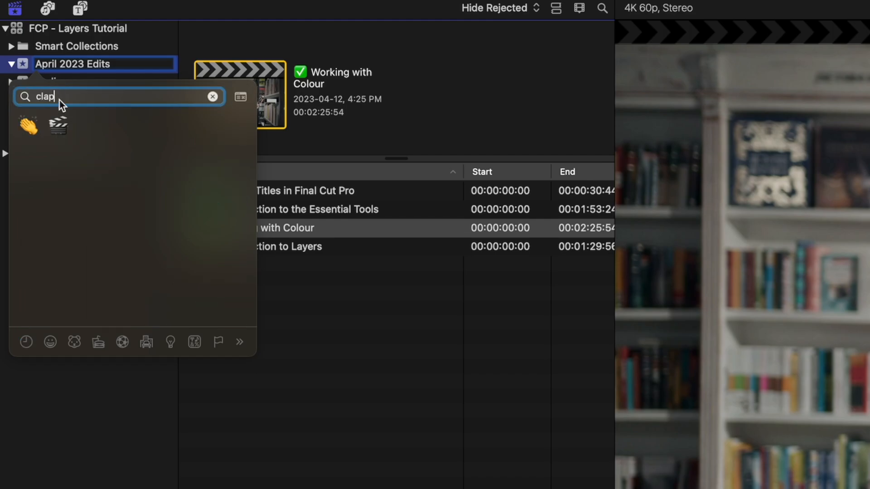
{"action": "left_click", "coordinate": [57, 127]}
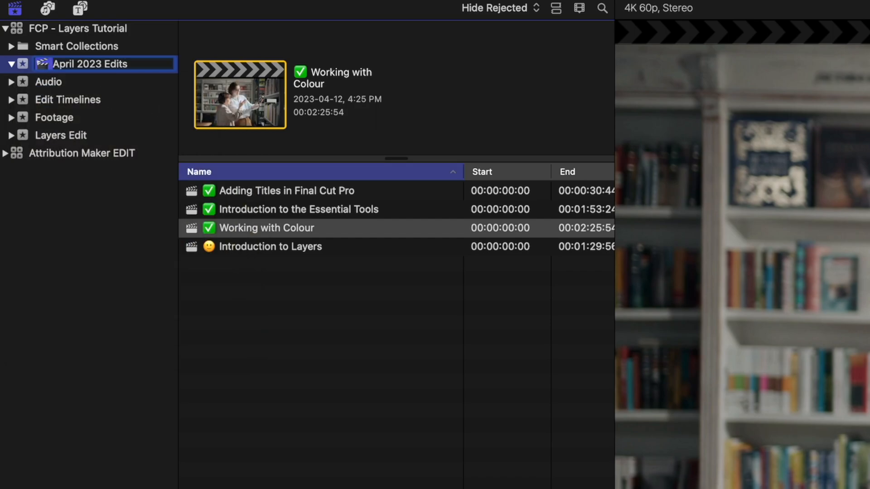
{"action": "key", "text": "Return"}
Step: Paste the clapperboard emoji before the Layers Edit event name
{"action": "left_click", "coordinate": [47, 135]}
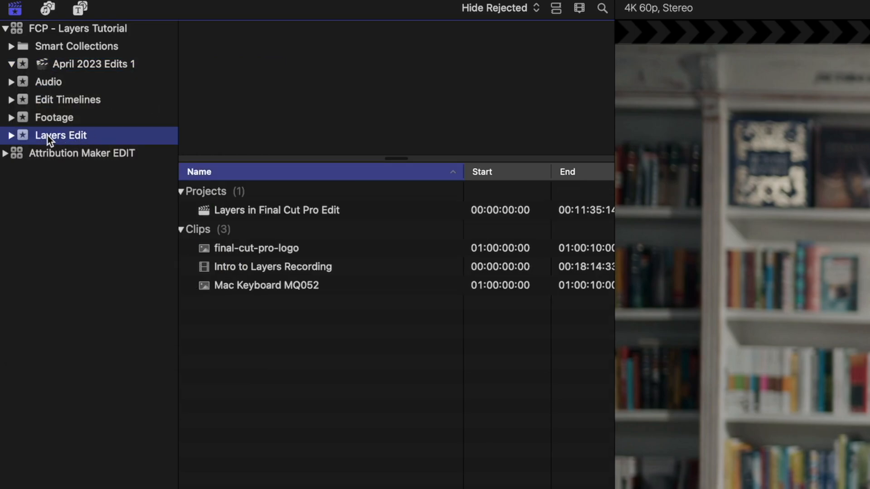
{"action": "left_click", "coordinate": [38, 135]}
{"action": "key", "text": "Up"}
{"action": "key", "text": "super+v"}
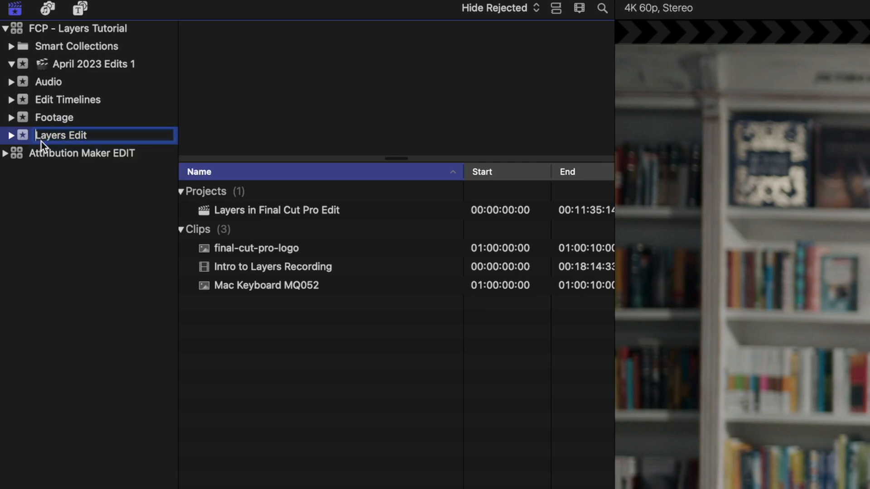
{"action": "left_click", "coordinate": [47, 99]}
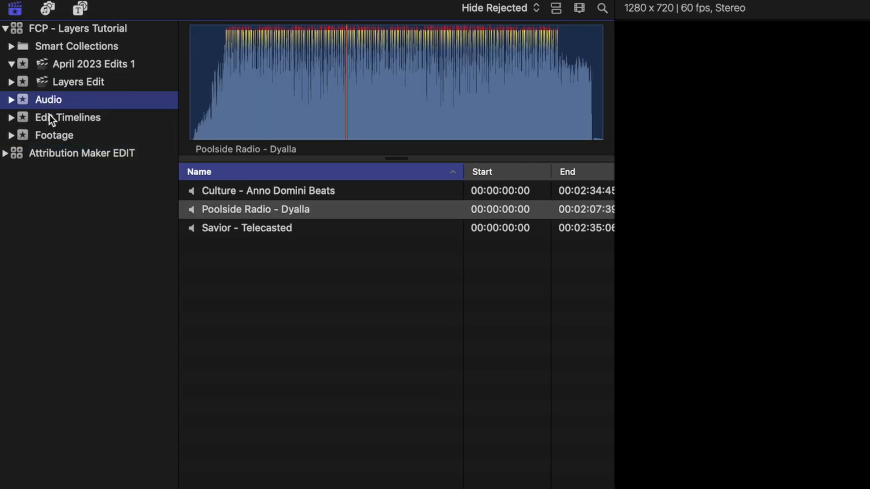
Step: Paste the clapperboard emoji before Edit Timelines, then return to April 2023 Edits 1
{"action": "left_click", "coordinate": [50, 117]}
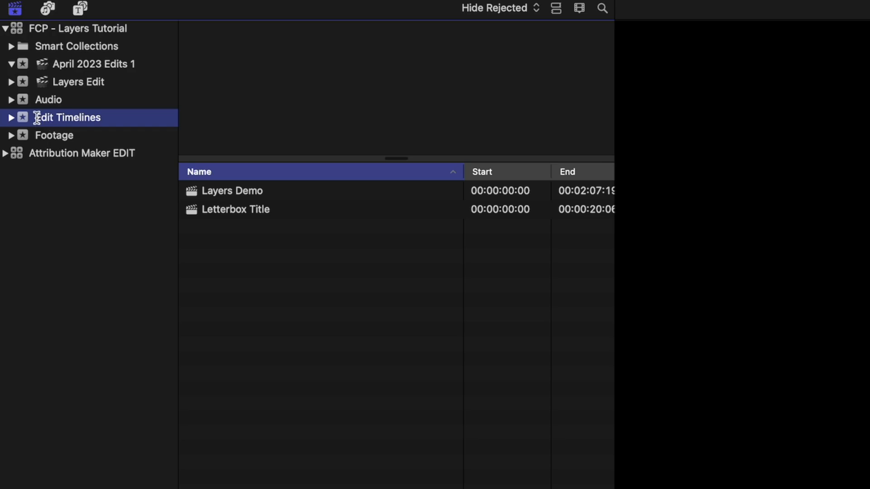
{"action": "key", "text": "super+v"}
{"action": "key", "text": "Return"}
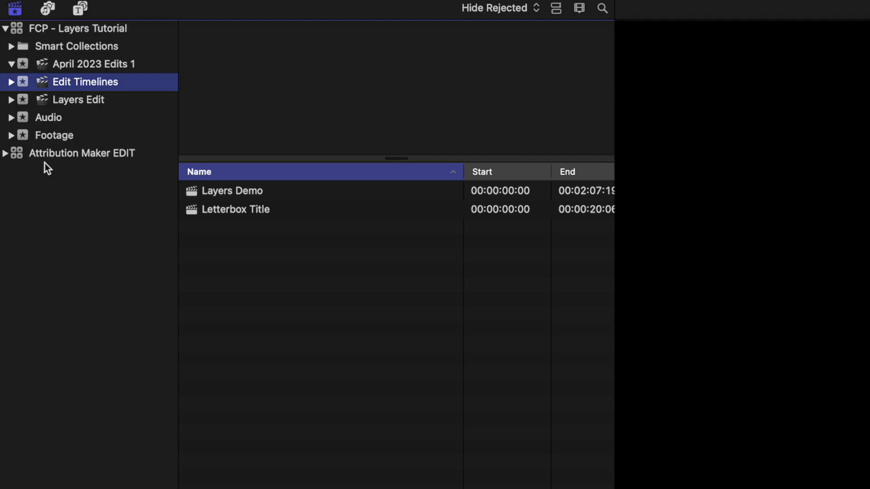
{"action": "left_click", "coordinate": [93, 65]}
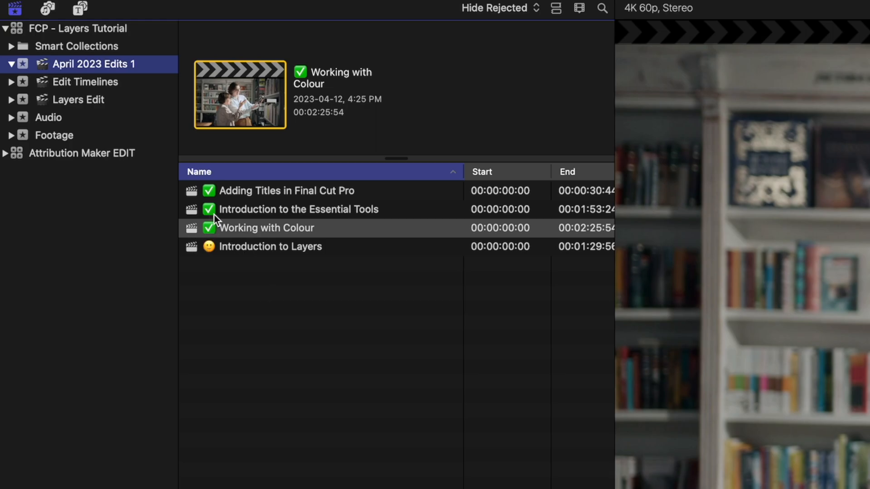
{"action": "left_click", "coordinate": [223, 192]}
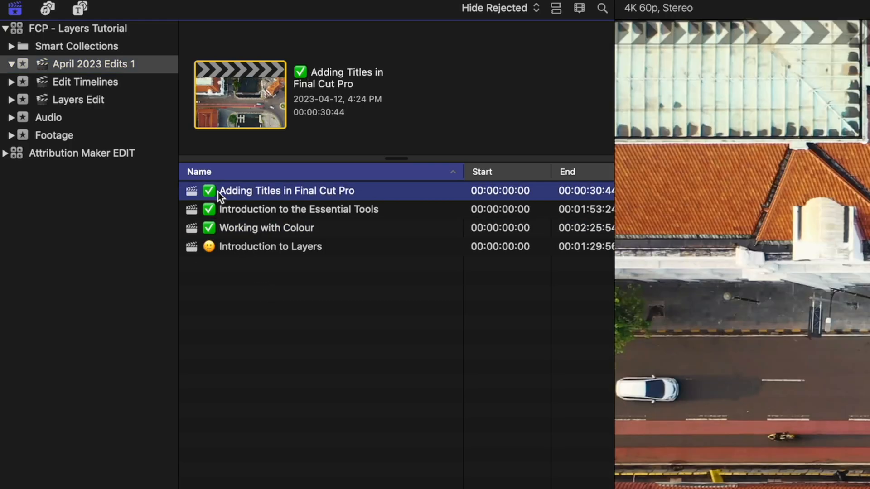
Step: Replace the checkmark on Adding Titles in Final Cut Pro with an orange book 📙 emoji
{"action": "left_click", "coordinate": [220, 192]}
{"action": "key", "text": "Return"}
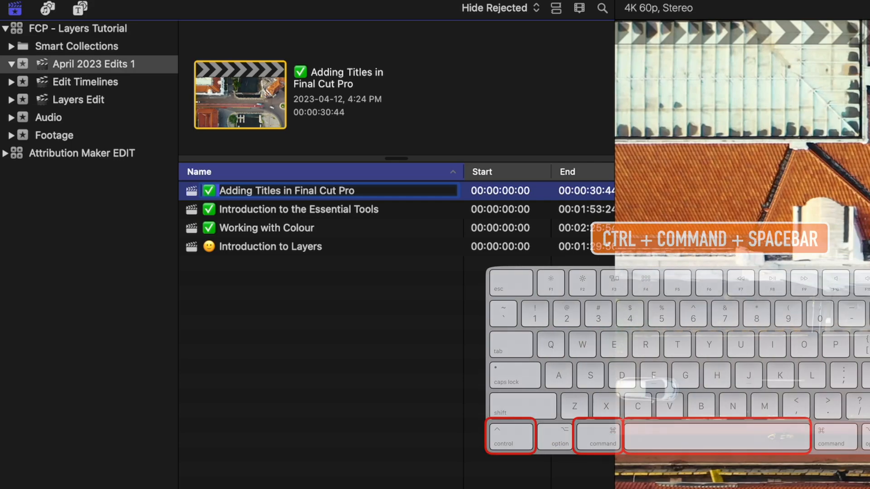
{"action": "key", "text": "ctrl+super+space"}
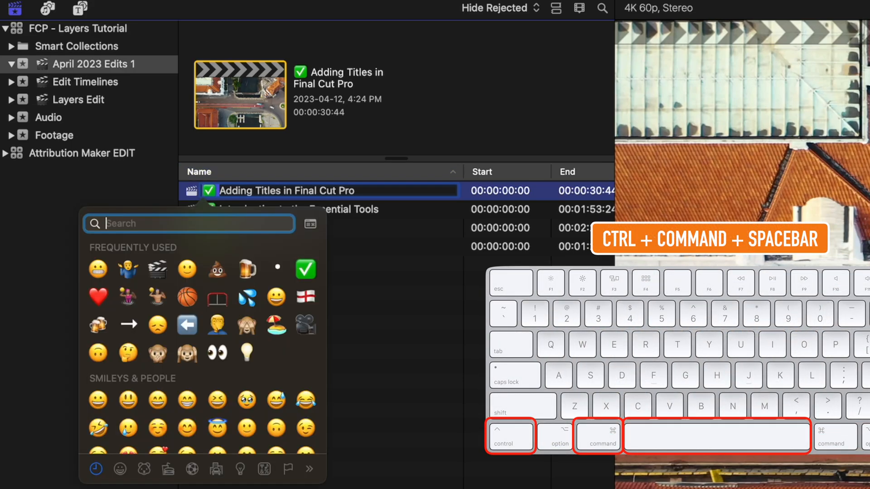
{"action": "type", "text": "orage"}
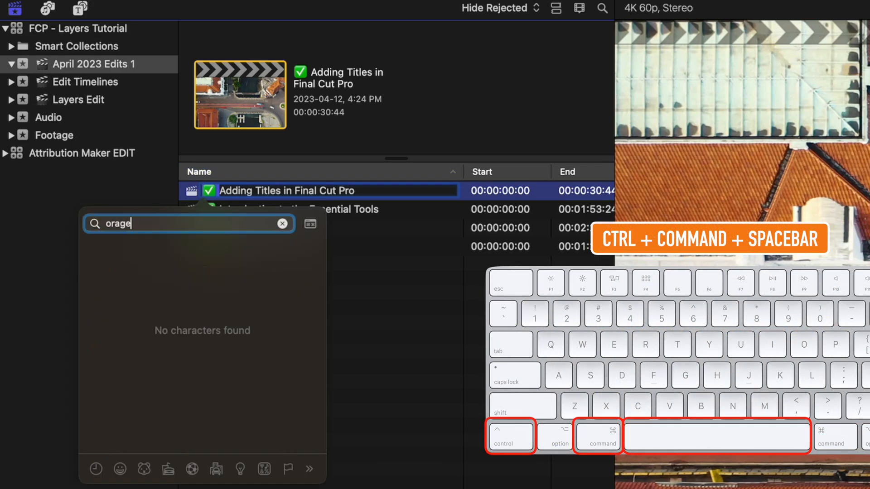
{"action": "key", "text": "BackSpace"}
{"action": "key", "text": "BackSpace"}
{"action": "key", "text": "BackSpace"}
{"action": "type", "text": "ange book"}
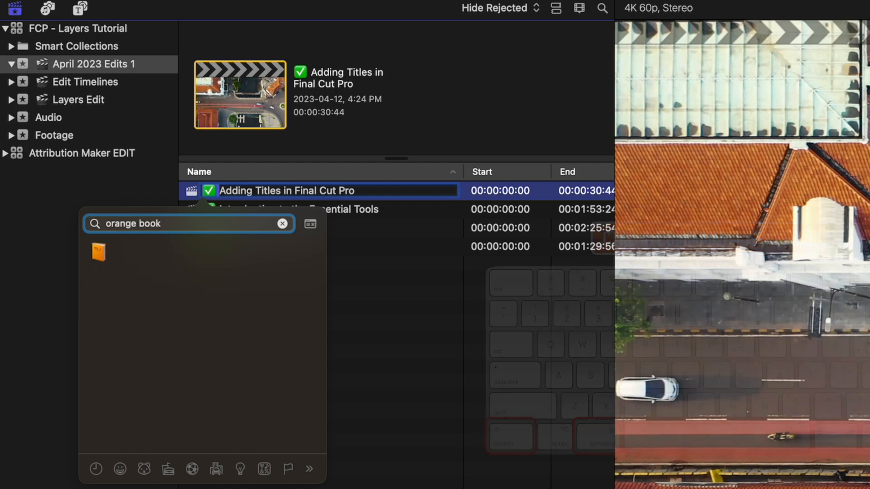
{"action": "left_click", "coordinate": [98, 252]}
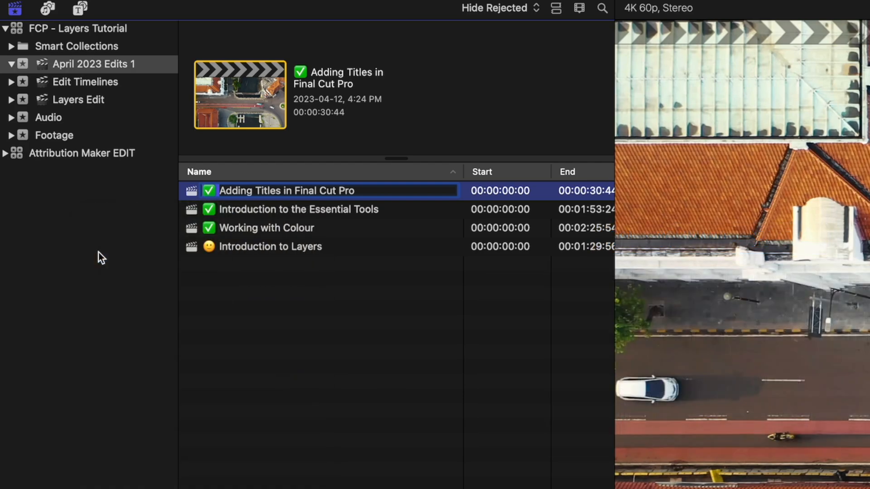
{"action": "left_click", "coordinate": [212, 210]}
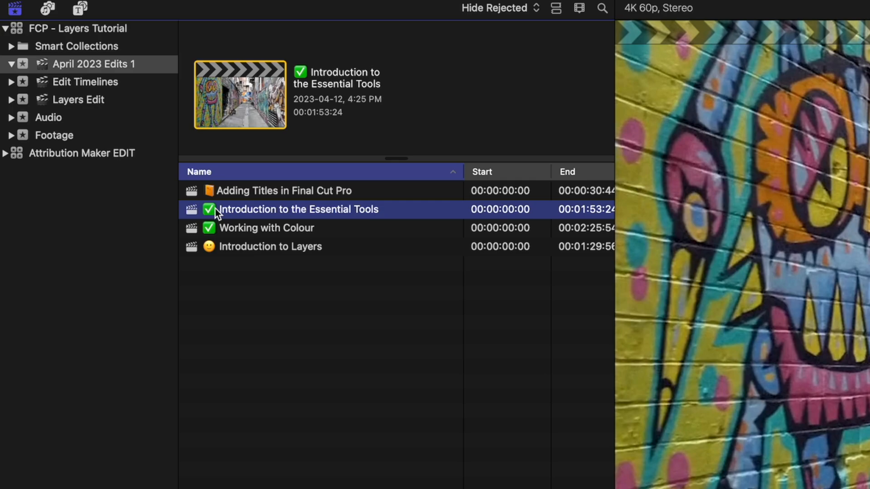
Step: Replace the checkmark on Introduction to the Essential Tools with a green book 📗 emoji
{"action": "left_click", "coordinate": [215, 209]}
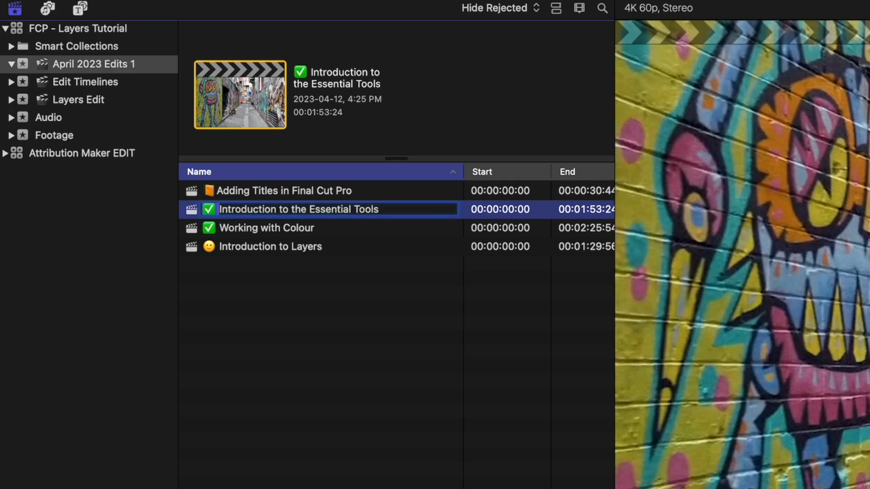
{"action": "key", "text": "ctrl+super+space"}
{"action": "type", "text": "g"}
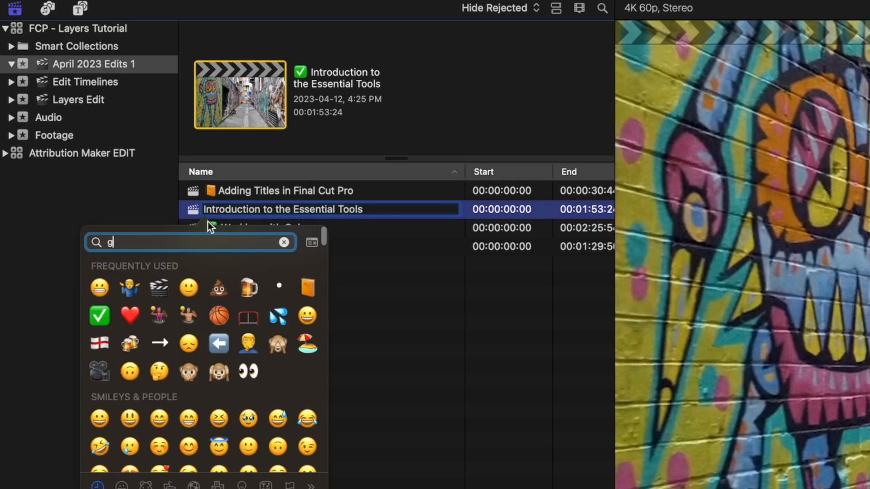
{"action": "type", "text": "reen book"}
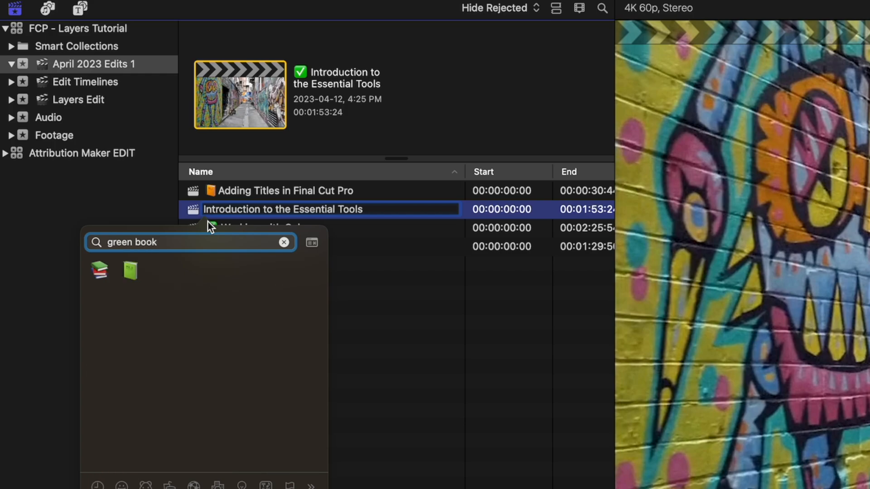
{"action": "left_click", "coordinate": [129, 270]}
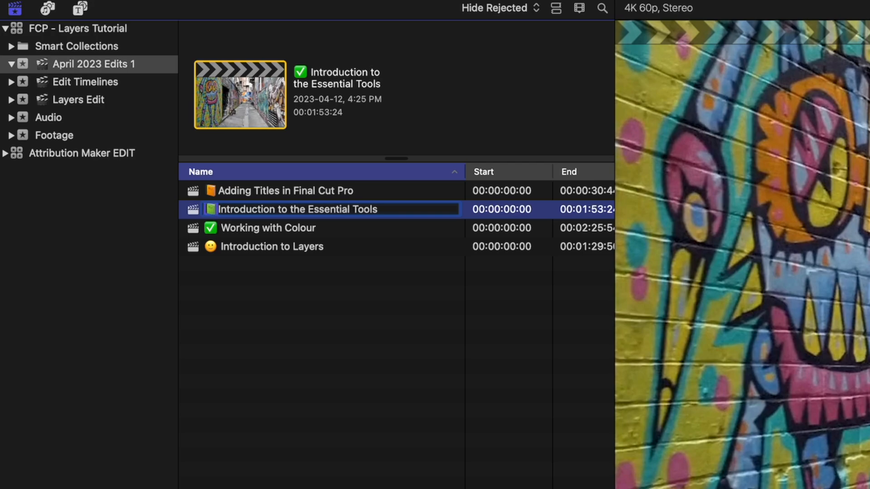
Step: Replace the checkmark on Working with Colour with a green book 📗 emoji
{"action": "left_click", "coordinate": [215, 229]}
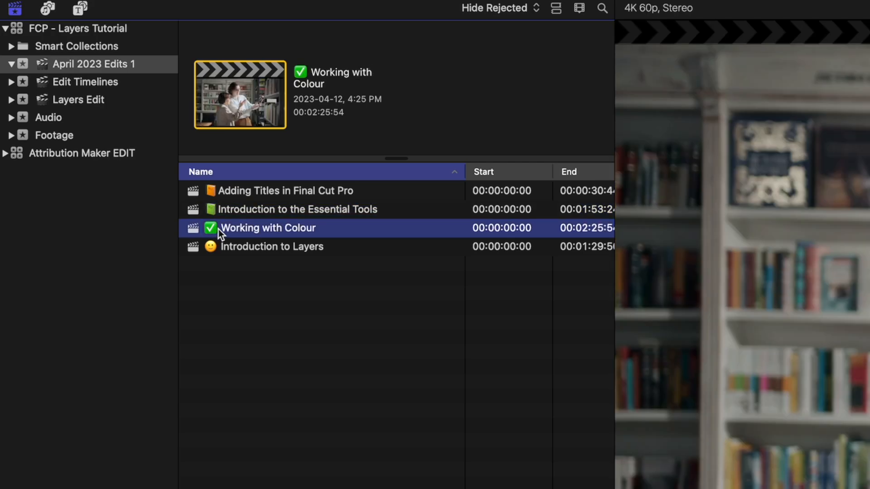
{"action": "left_click", "coordinate": [221, 228]}
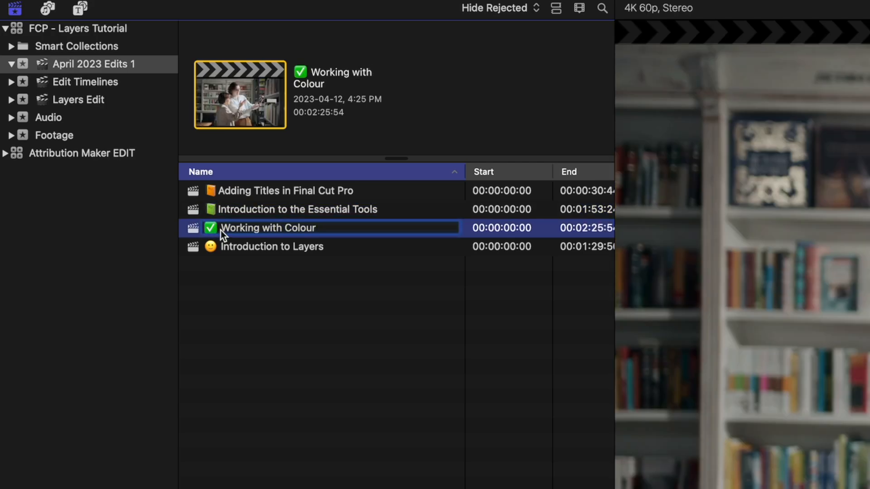
{"action": "type", "text": "📗"}
{"action": "key", "text": "Return"}
Step: Replace the smiley on Introduction to Layers with a blue book 📘 emoji
{"action": "left_click", "coordinate": [220, 246]}
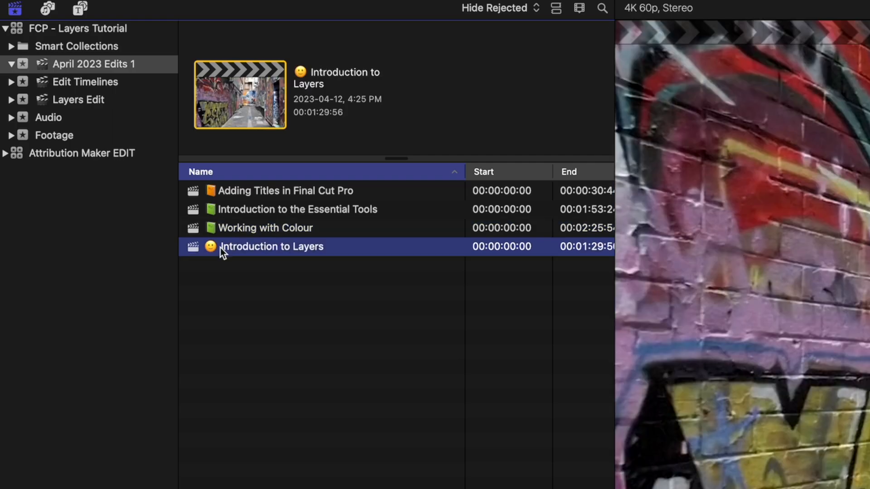
{"action": "left_click", "coordinate": [222, 248]}
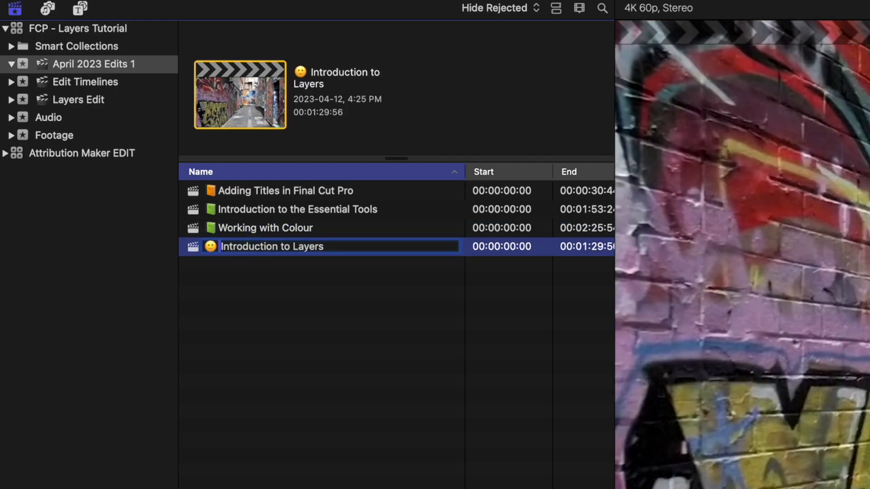
{"action": "key", "text": "BackSpace"}
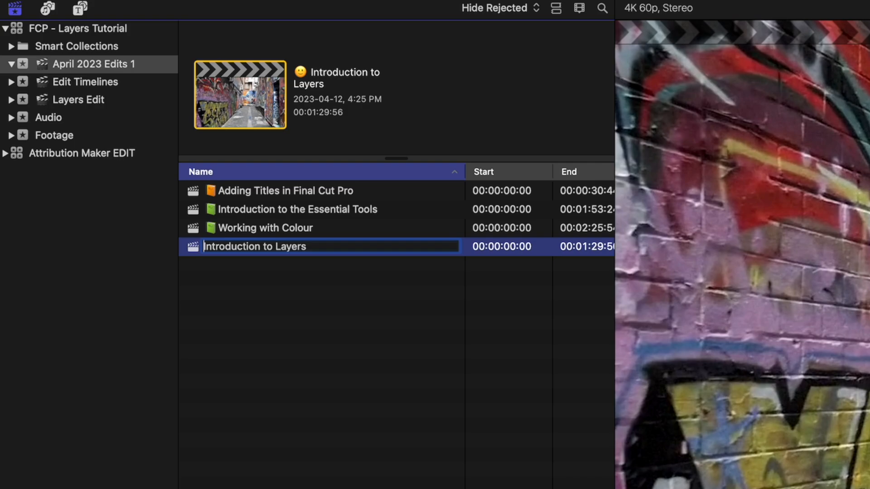
{"action": "key", "text": "ctrl+super+space"}
{"action": "type", "text": "blue"}
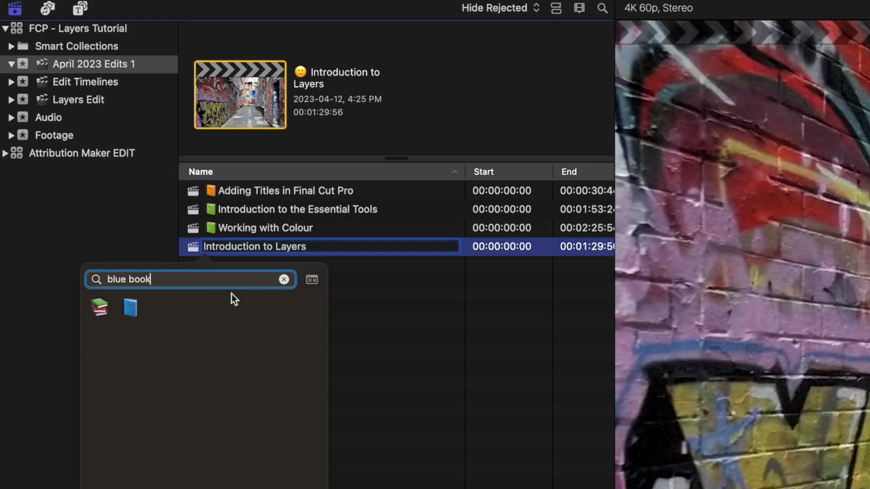
{"action": "left_click", "coordinate": [130, 307]}
{"action": "left_click", "coordinate": [243, 272]}
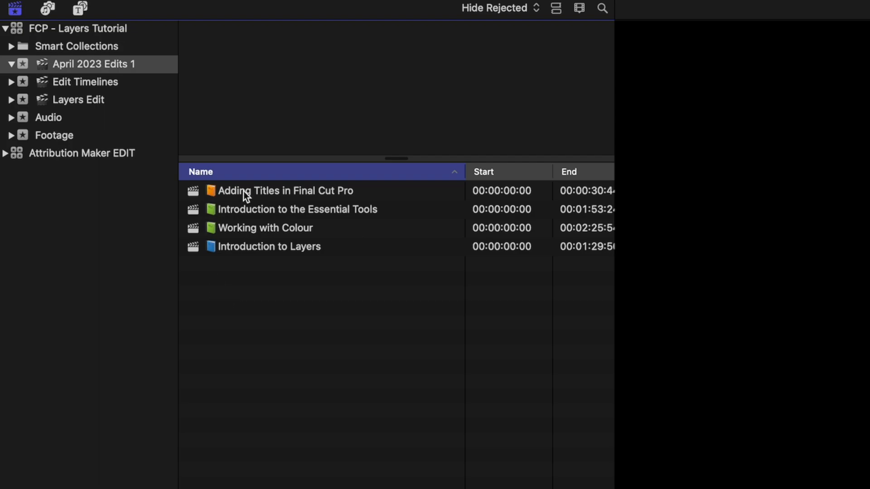
{"action": "scroll", "coordinate": [220, 275], "scroll_direction": "right", "scroll_amount": 1}
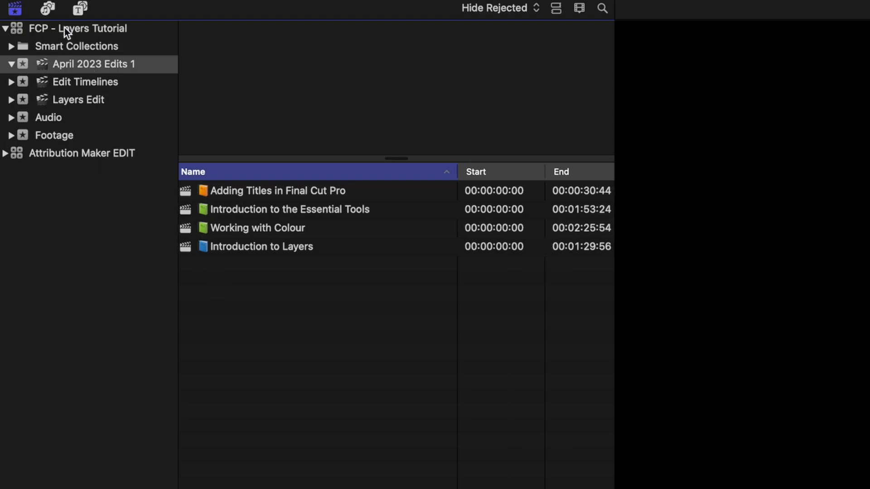